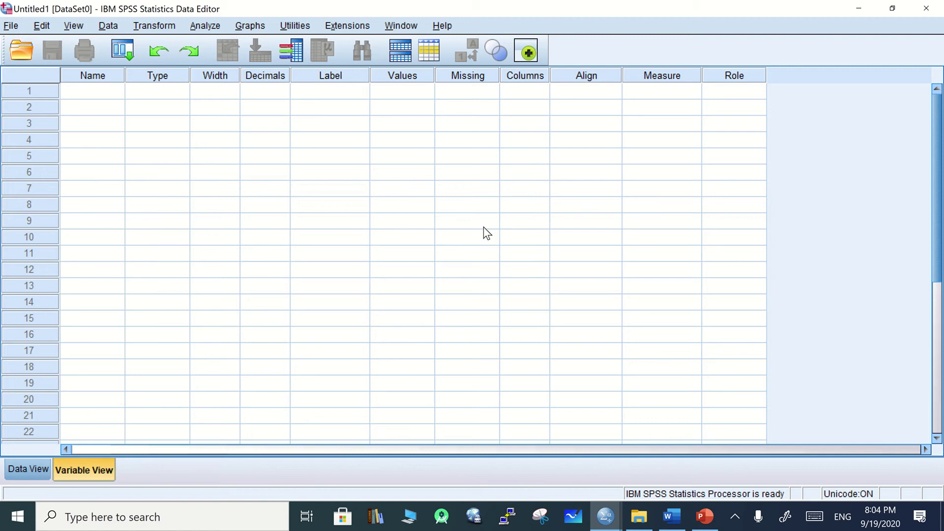
# Step: Minimize the SPSS Data Editor and Output Viewer to reveal the Windows desktop
pyautogui.click(859, 9)
pyautogui.click(690, 79)
# Step: Open Survey (Responses).xlsx from the desktop sample folder and scroll across its response columns
pyautogui.click(407, 263)
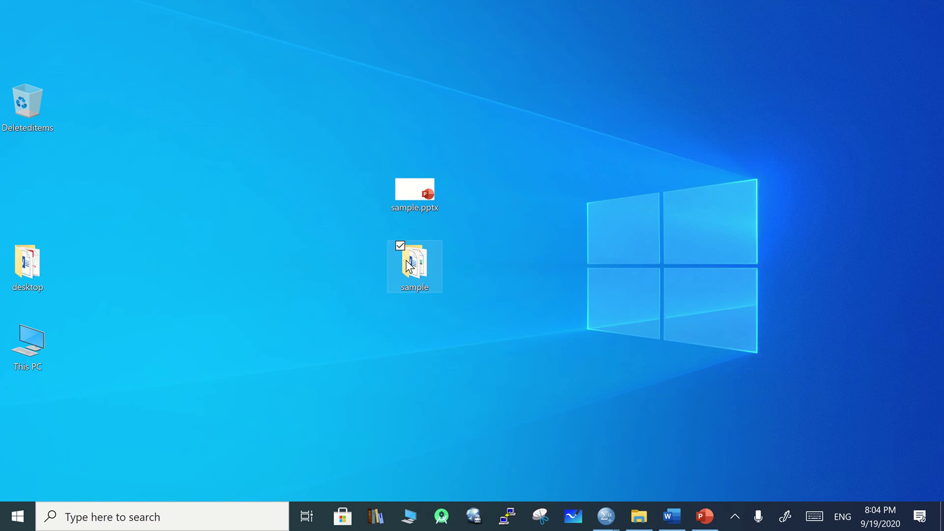
pyautogui.doubleClick(406, 262)
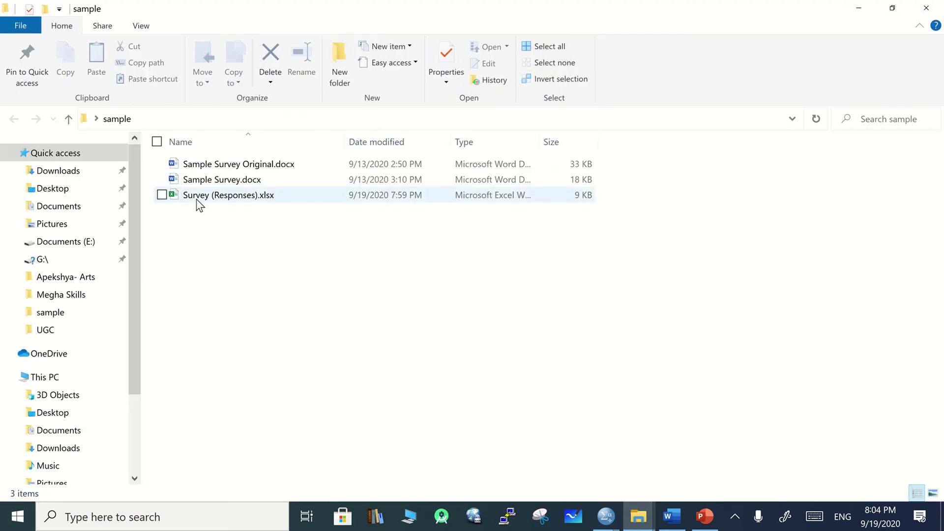
pyautogui.click(196, 200)
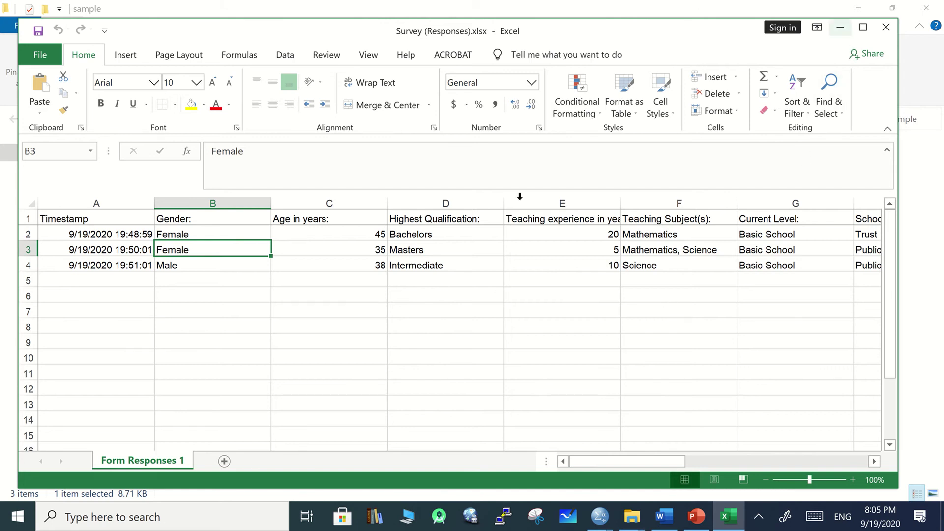
pyautogui.hscroll(4, 514, 323)
pyautogui.hscroll(-4, 513, 322)
pyautogui.hscroll(7, 513, 322)
pyautogui.hscroll(5, 514, 323)
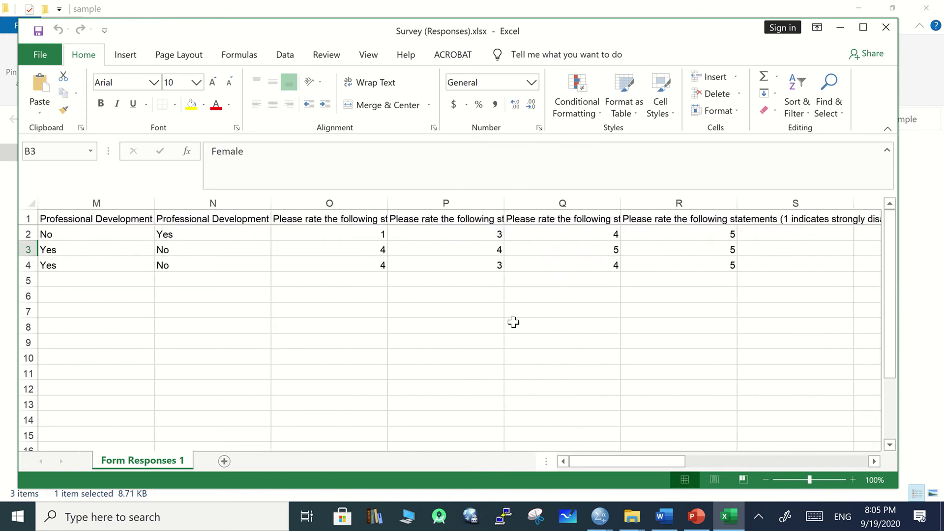
pyautogui.hscroll(-12, 514, 322)
pyautogui.hscroll(1, 538, 317)
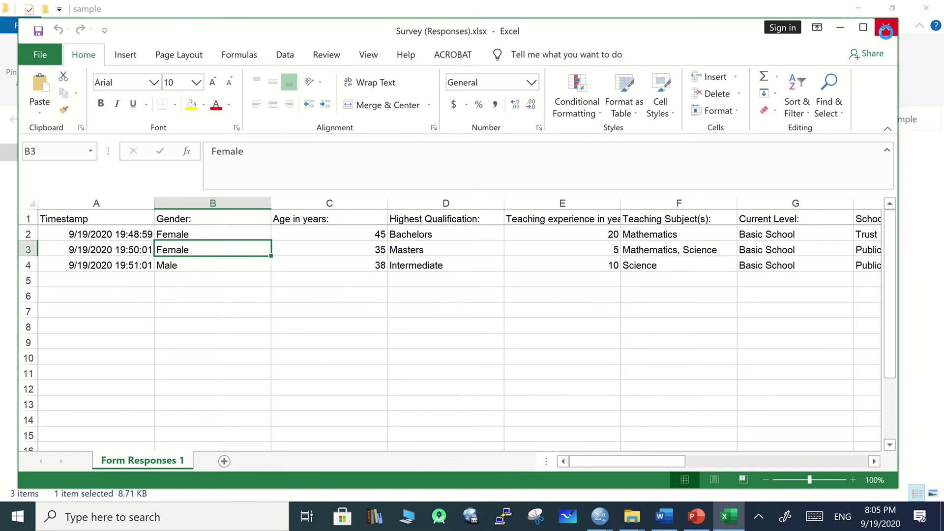
# Step: Minimize Excel and the sample folder window and bring back the Untitled1 Data Editor
pyautogui.click(840, 29)
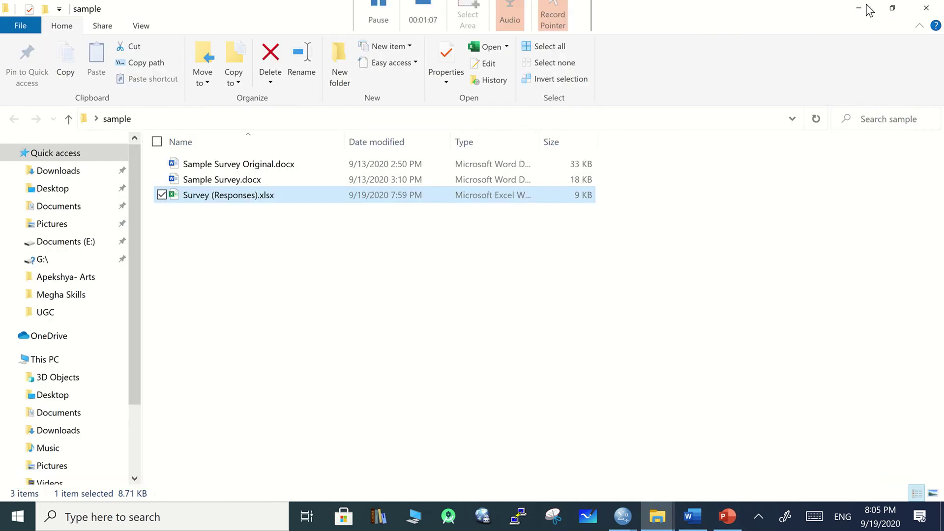
pyautogui.click(860, 8)
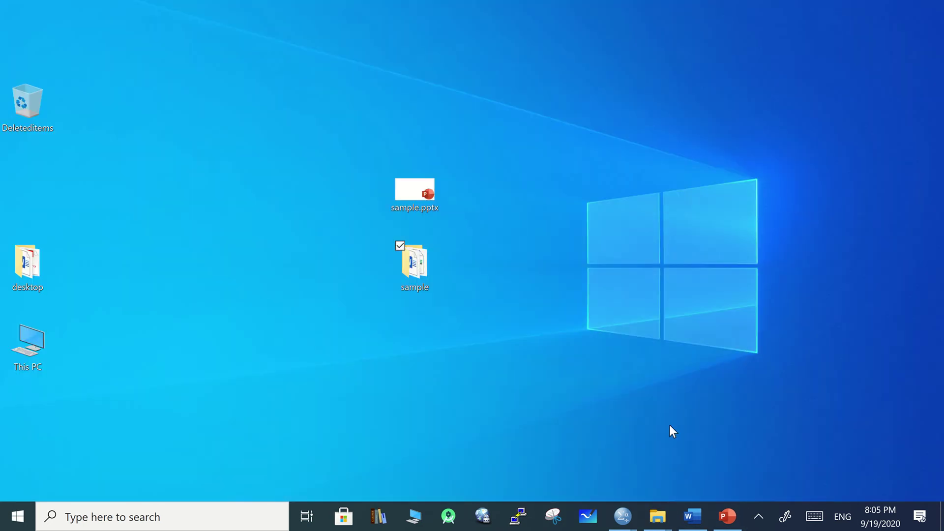
pyautogui.moveTo(622, 516)
pyautogui.click(569, 450)
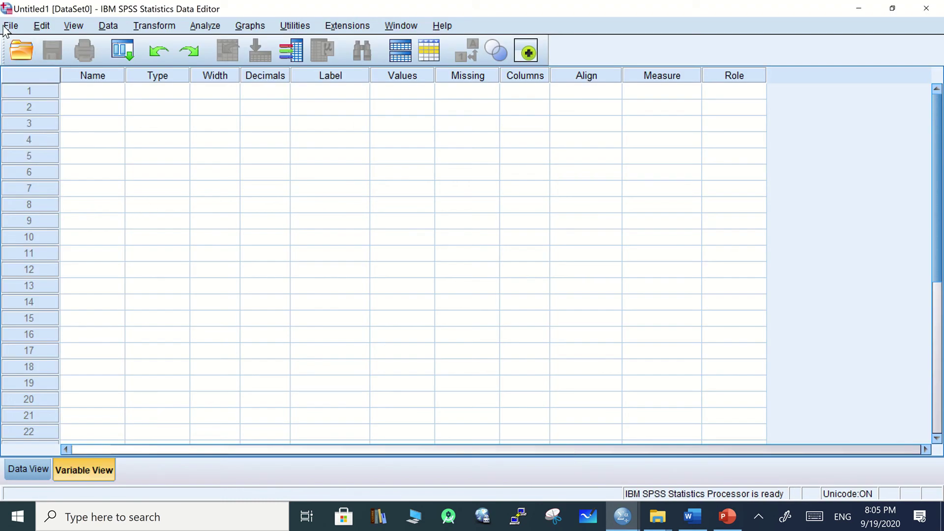
# Step: Import Data from Excel, choosing Survey (Responses).xlsx in the Desktop's sample folder
pyautogui.click(10, 26)
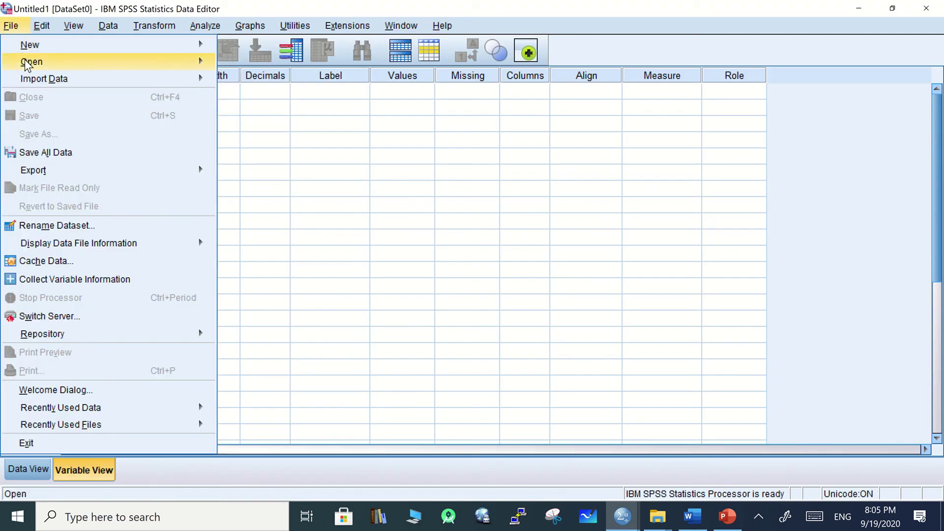
pyautogui.moveTo(46, 83)
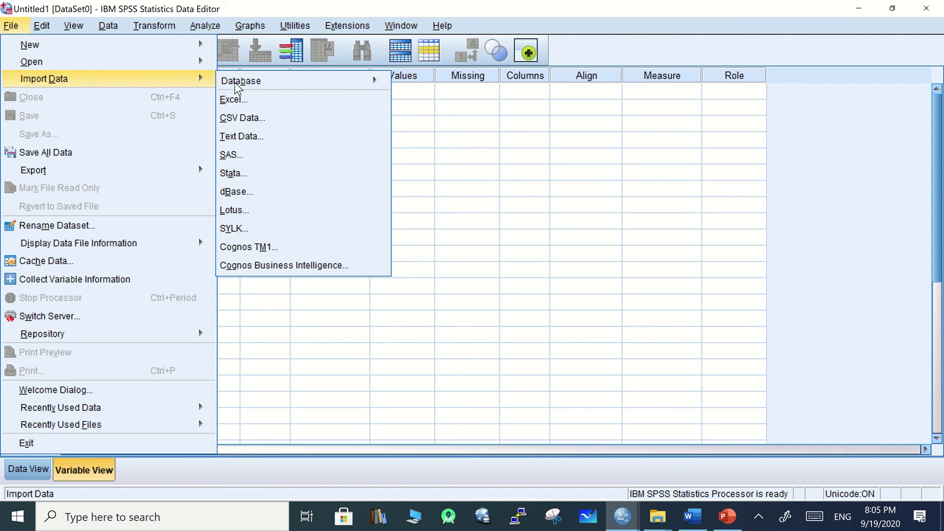
pyautogui.click(254, 104)
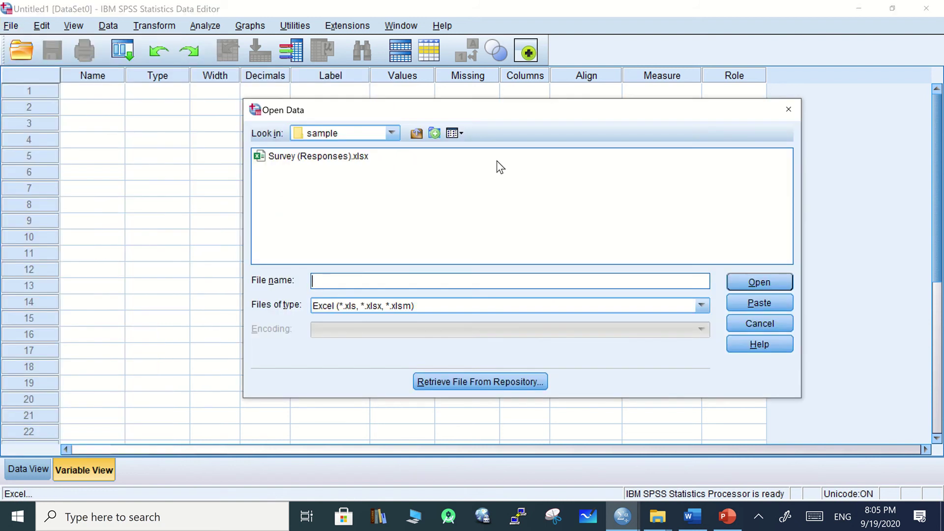
pyautogui.click(393, 133)
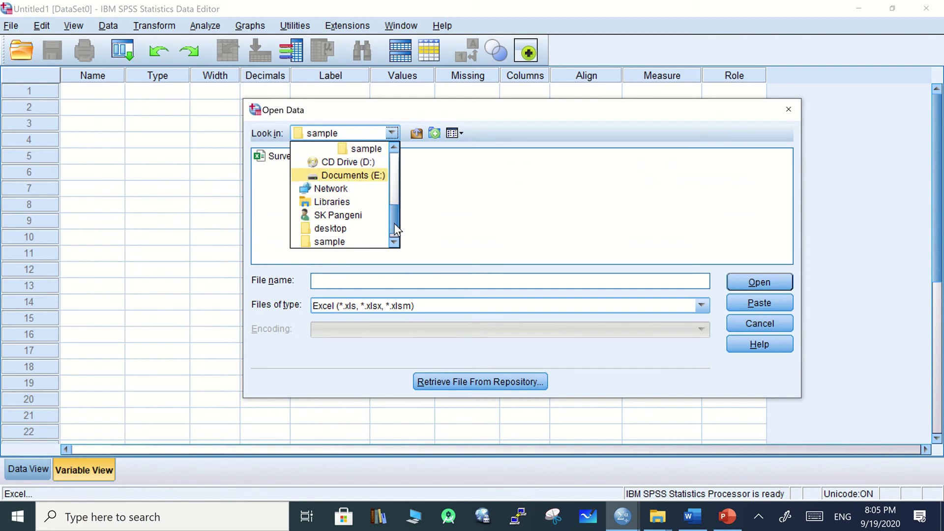
pyautogui.moveTo(395, 231); pyautogui.dragTo(389, 152)
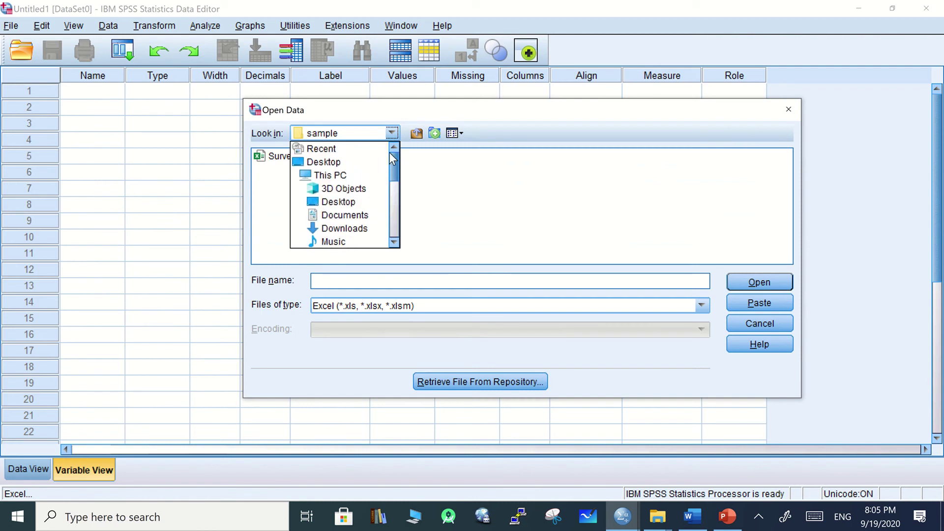
pyautogui.click(339, 159)
pyautogui.click(283, 239)
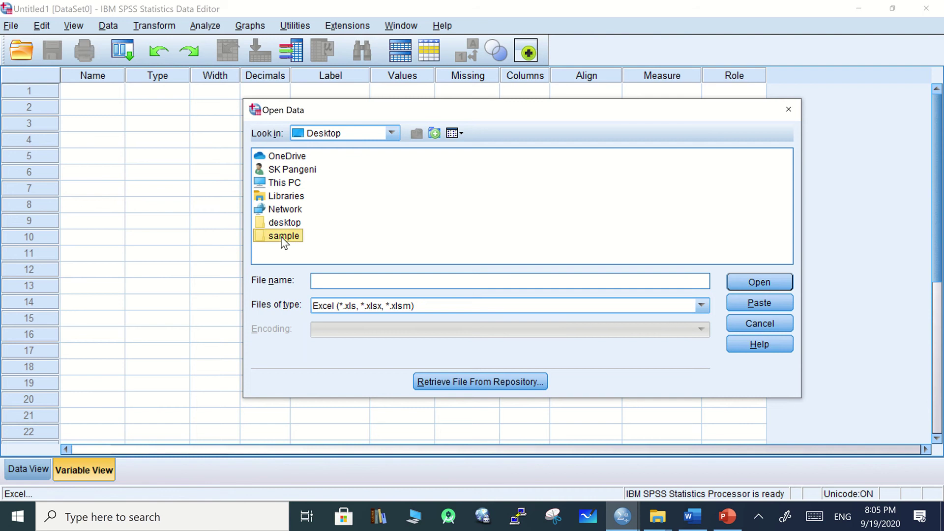
pyautogui.doubleClick(284, 238)
pyautogui.click(293, 156)
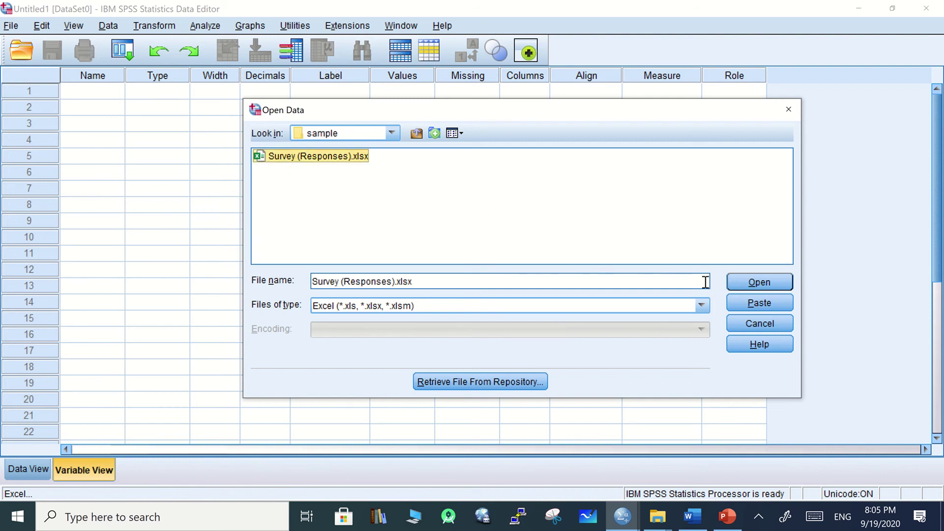
pyautogui.click(751, 279)
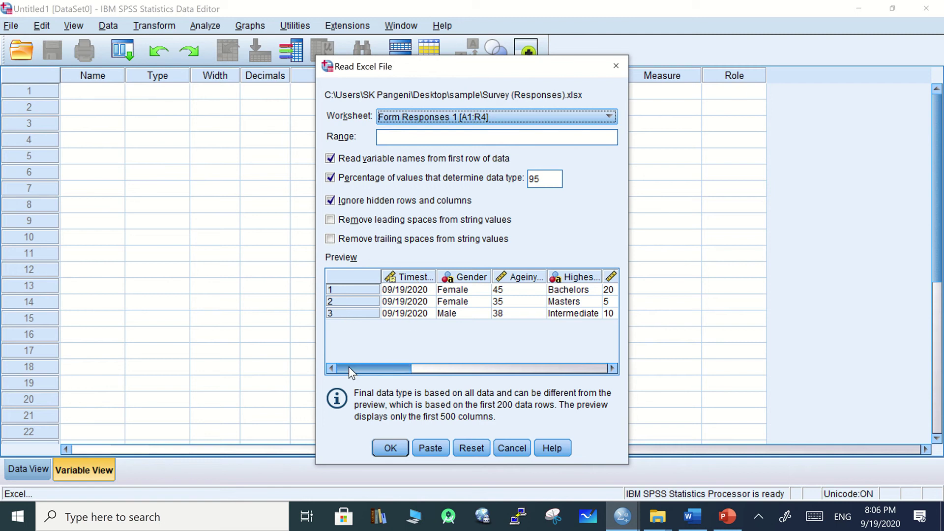
# Step: Review the Form Responses 1 [A1:R4] preview, keeping variable names read from the first row
pyautogui.moveTo(349, 367); pyautogui.dragTo(344, 389)
# Step: Confirm the Form Responses 1 import and inspect its 18 variables in Data View and Variable View
pyautogui.click(390, 448)
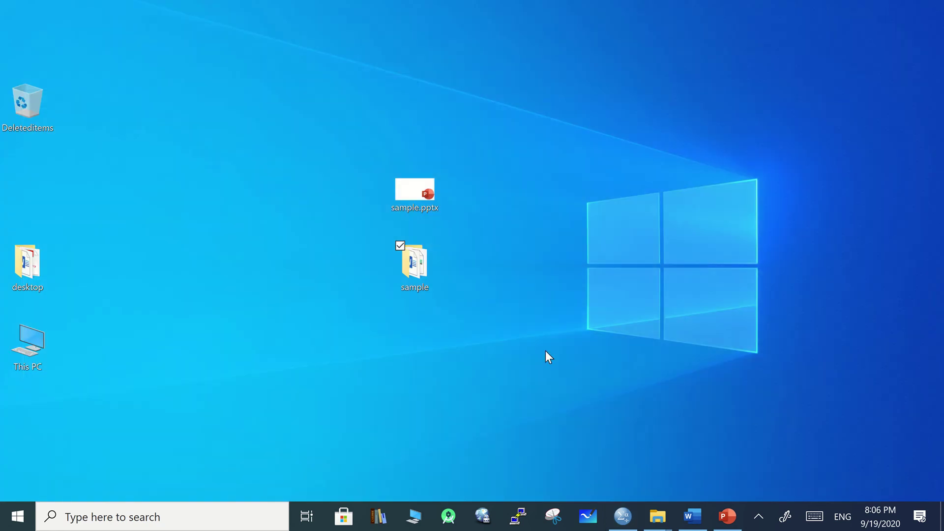
pyautogui.click(623, 517)
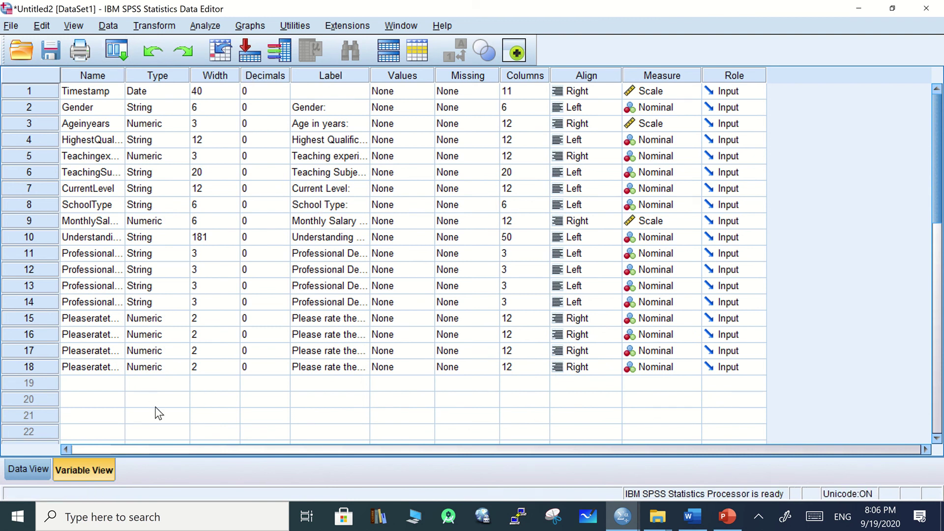
pyautogui.click(31, 467)
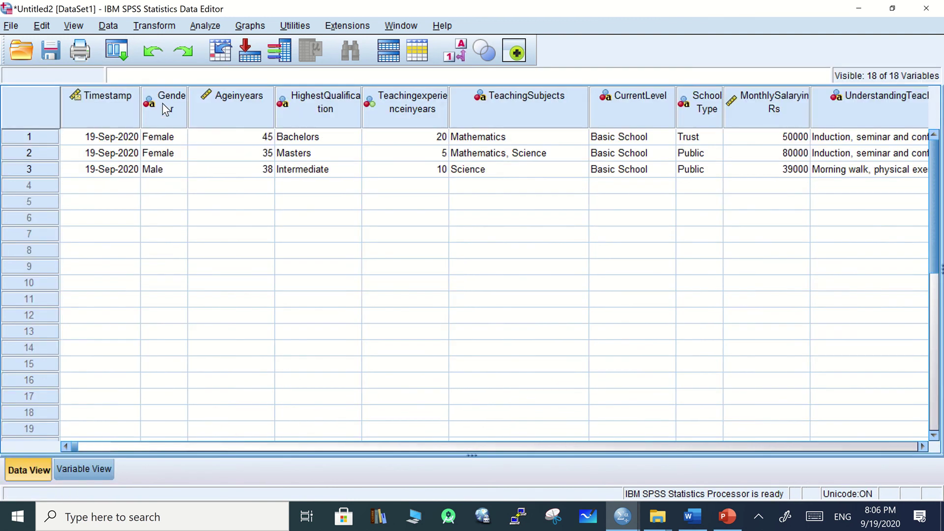
pyautogui.click(80, 469)
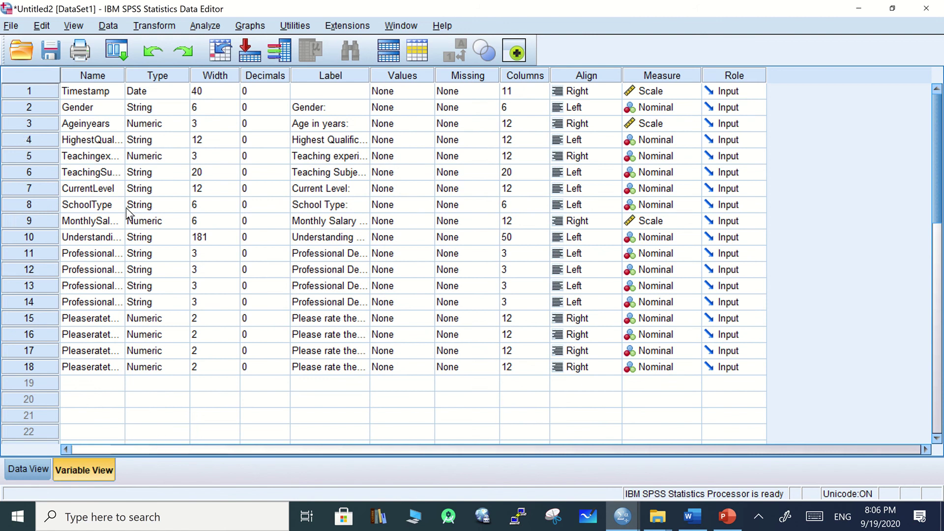
pyautogui.click(33, 472)
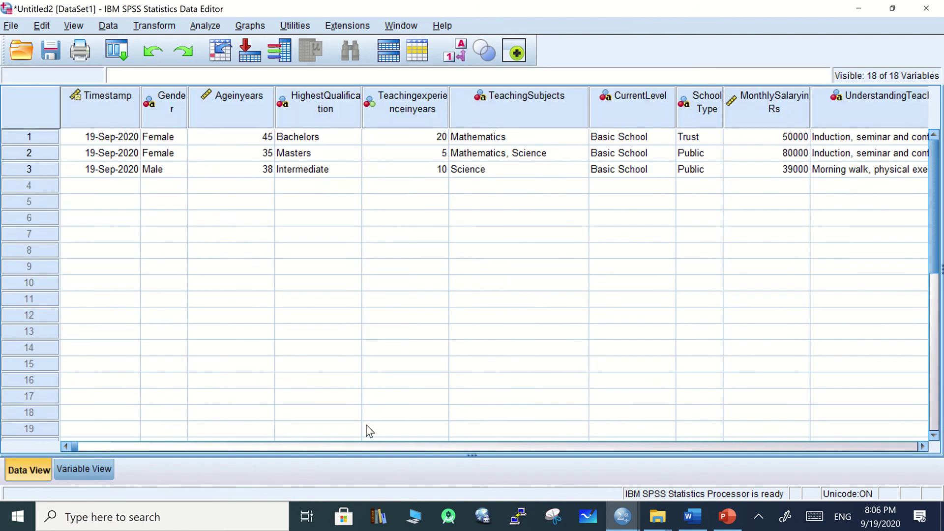
pyautogui.click(347, 332)
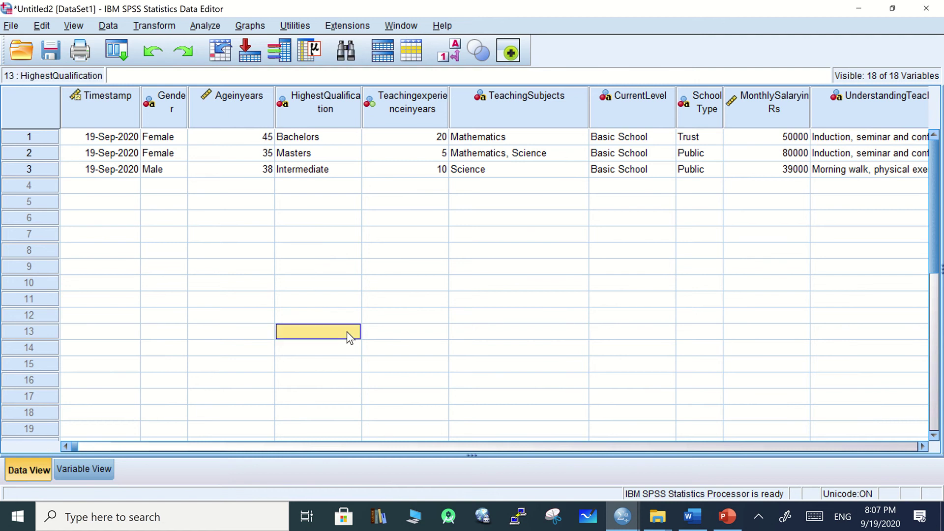
# Step: In Variable View, set the Name column to a moderate width and widen Label to show full labels
pyautogui.click(84, 469)
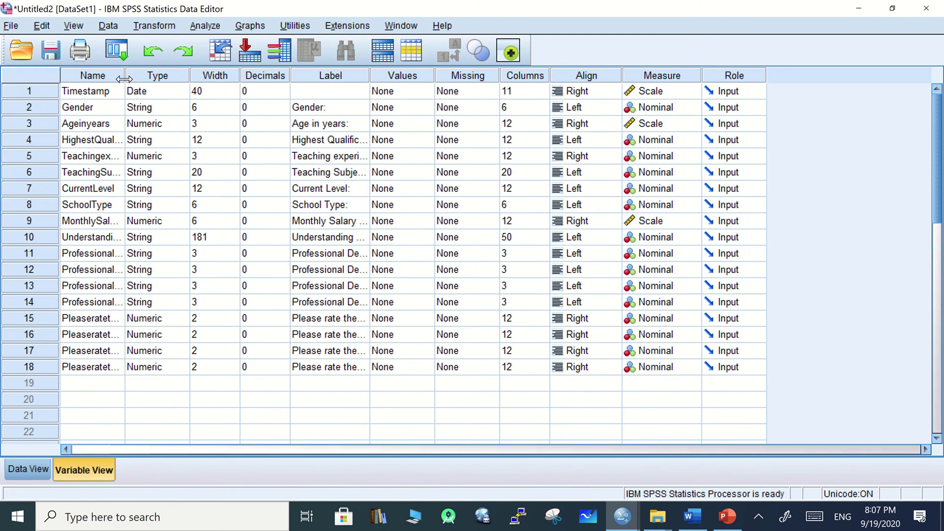
pyautogui.moveTo(124, 79); pyautogui.dragTo(380, 157)
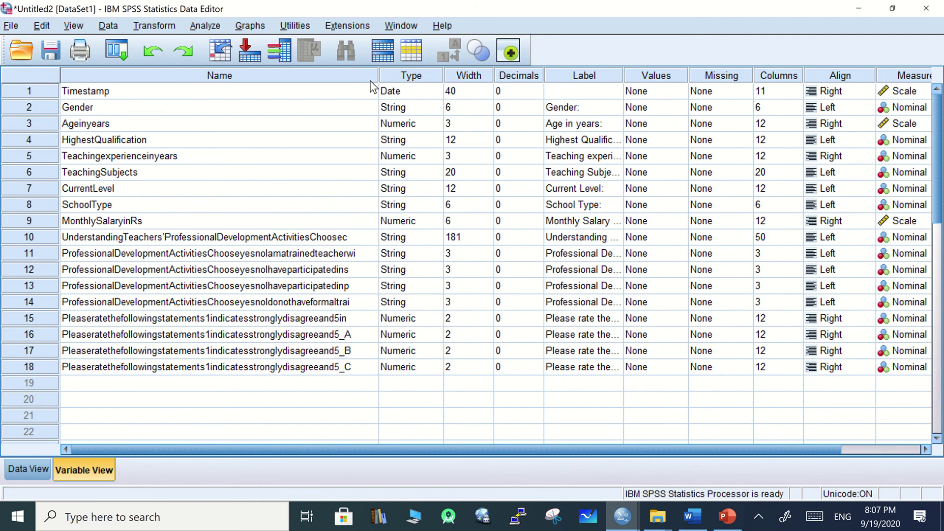
pyautogui.moveTo(316, 79); pyautogui.dragTo(244, 79)
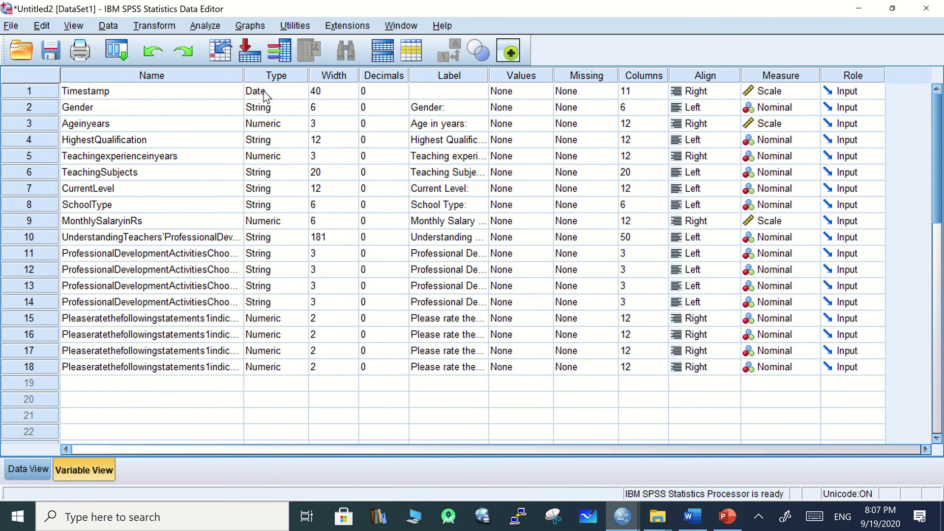
pyautogui.moveTo(489, 77); pyautogui.dragTo(555, 144)
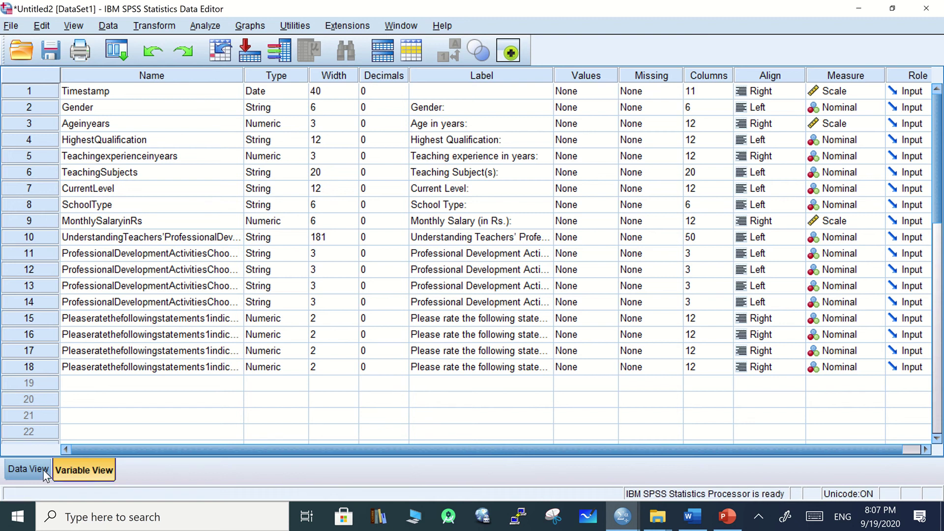
# Step: Open Analyze > Descriptive Statistics > Descriptives and add Monthly Salary and Age in years
pyautogui.click(29, 466)
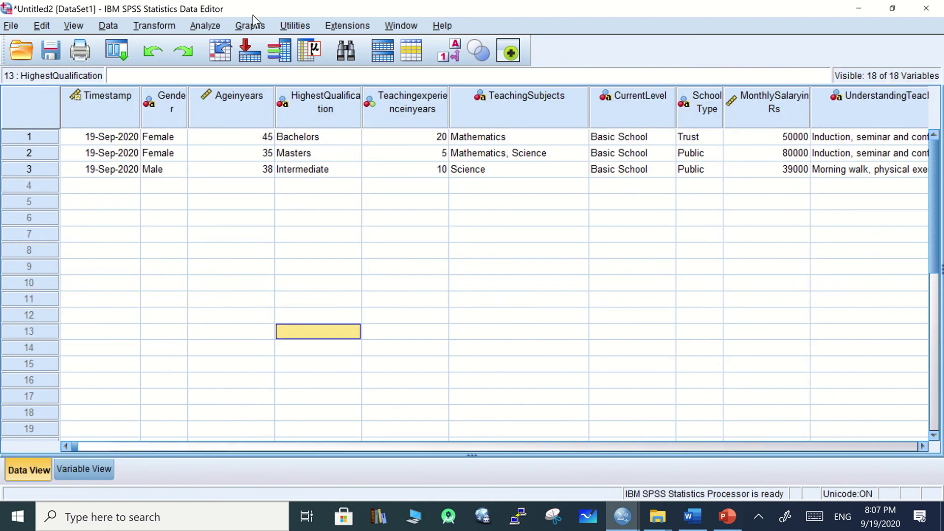
pyautogui.click(203, 26)
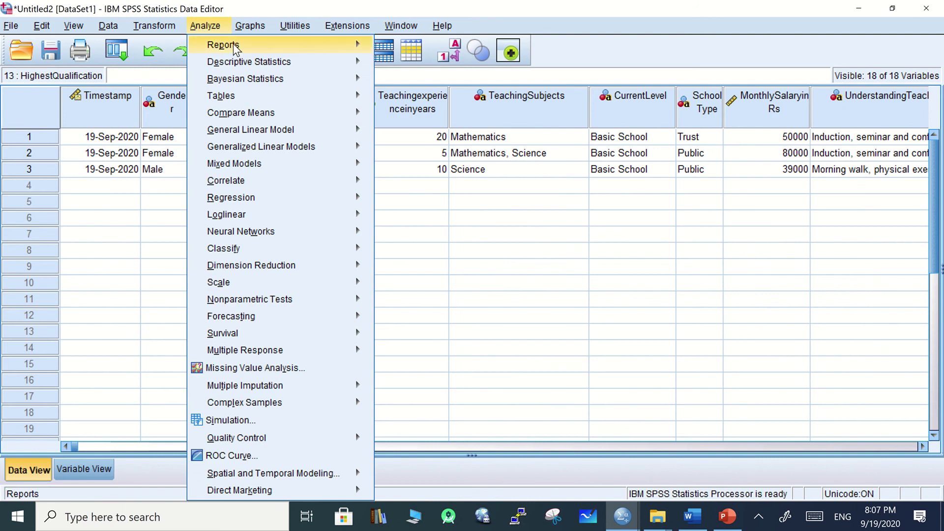
pyautogui.moveTo(281, 63)
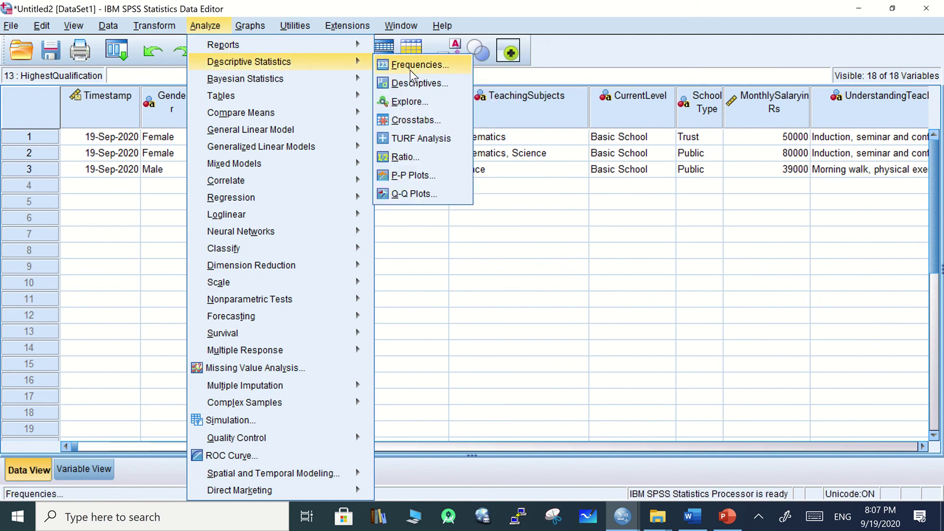
pyautogui.click(423, 82)
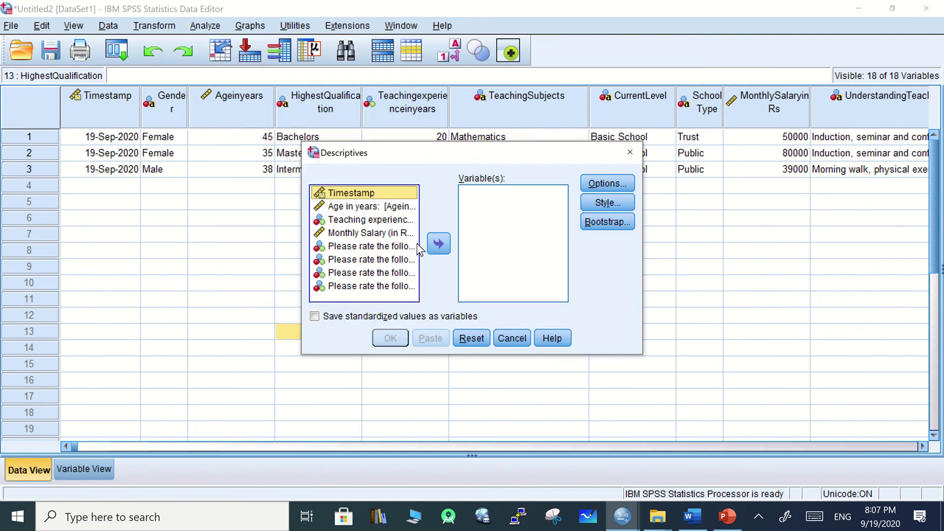
pyautogui.click(412, 232)
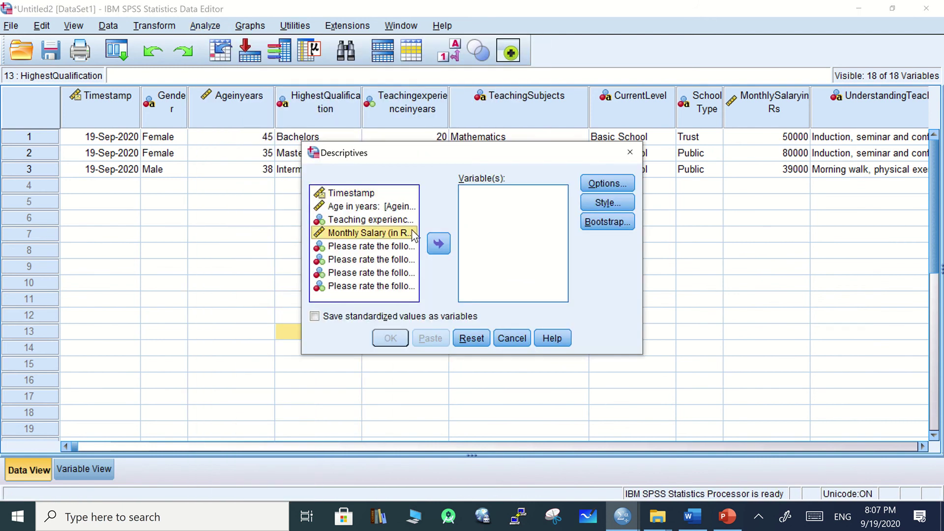
pyautogui.click(439, 243)
pyautogui.click(369, 206)
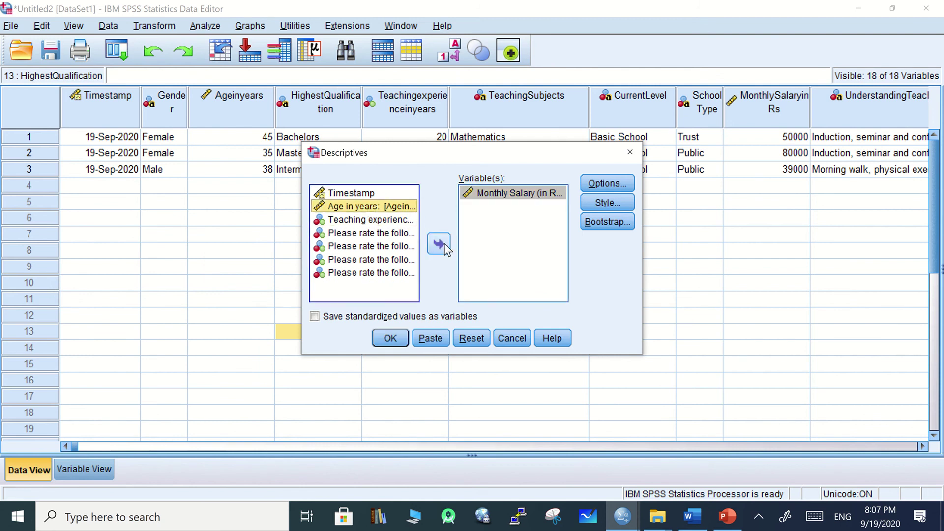
pyautogui.click(440, 244)
# Step: In Descriptives Options, add variance, range, kurtosis, skewness and S.E. mean
pyautogui.click(609, 184)
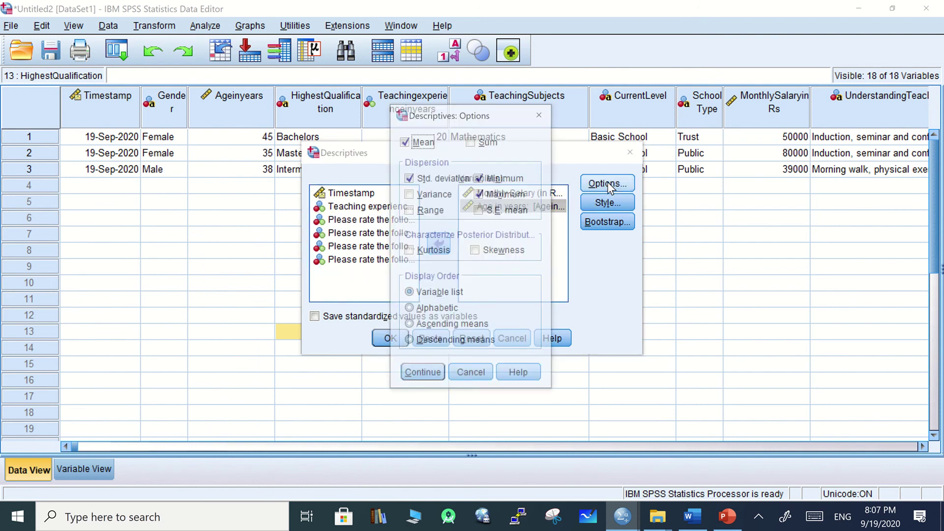
pyautogui.click(411, 196)
pyautogui.click(412, 212)
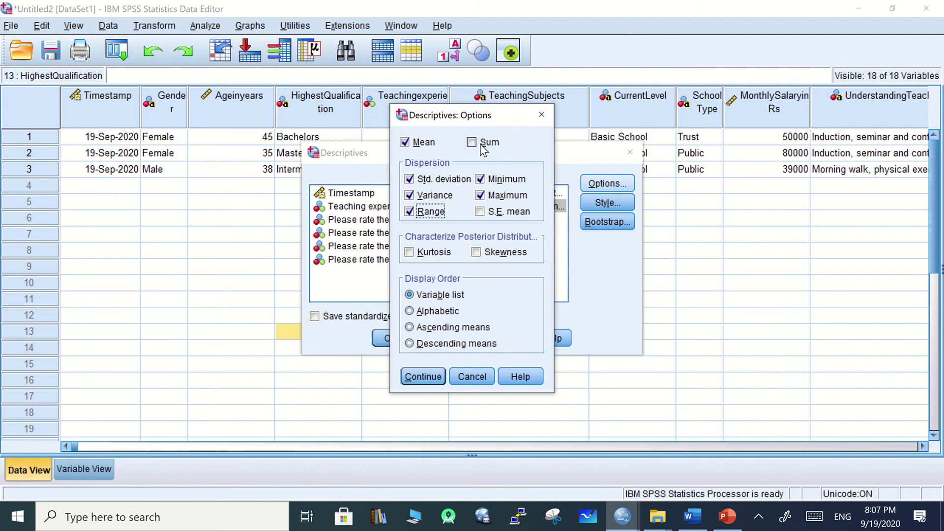
pyautogui.click(420, 253)
pyautogui.click(476, 253)
pyautogui.click(481, 212)
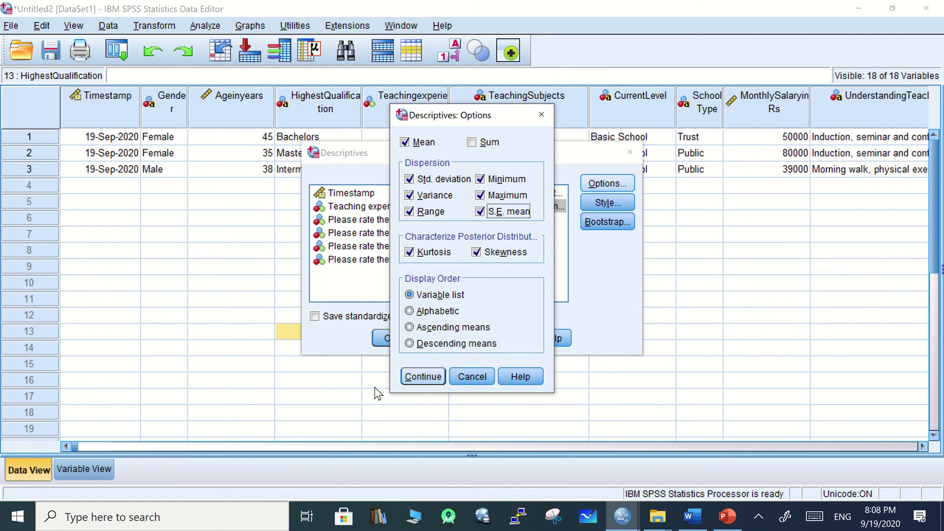
pyautogui.click(420, 376)
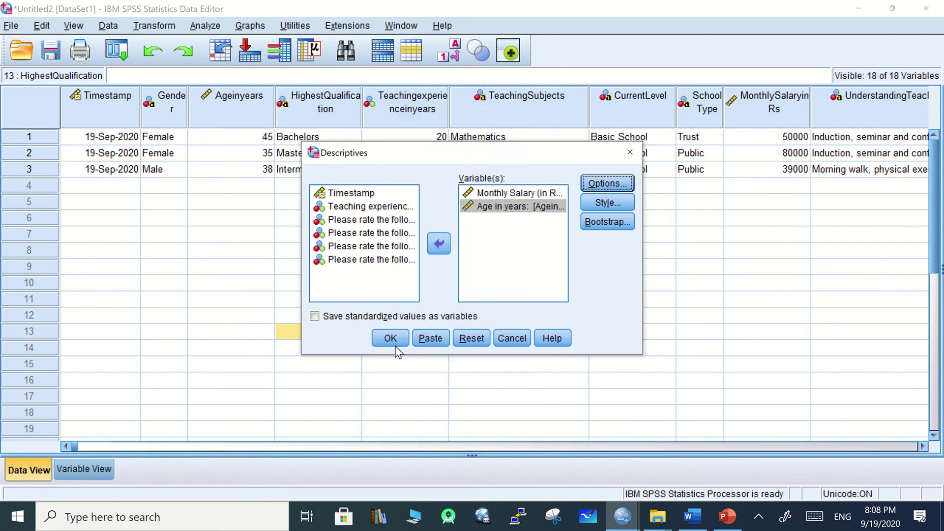
# Step: Run Descriptives and widen the Output Viewer to see salary mean 56333.33 and age mean 39.33
pyautogui.click(394, 346)
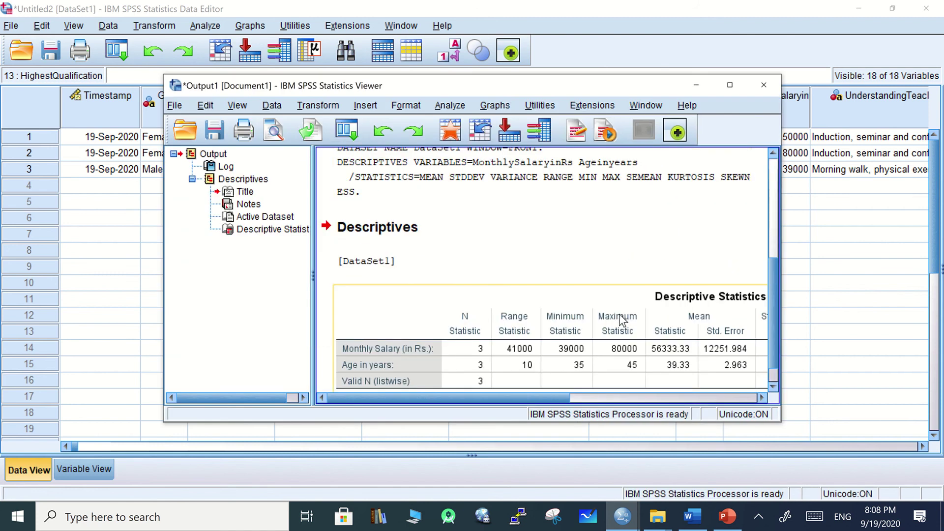
pyautogui.moveTo(453, 398); pyautogui.dragTo(497, 398)
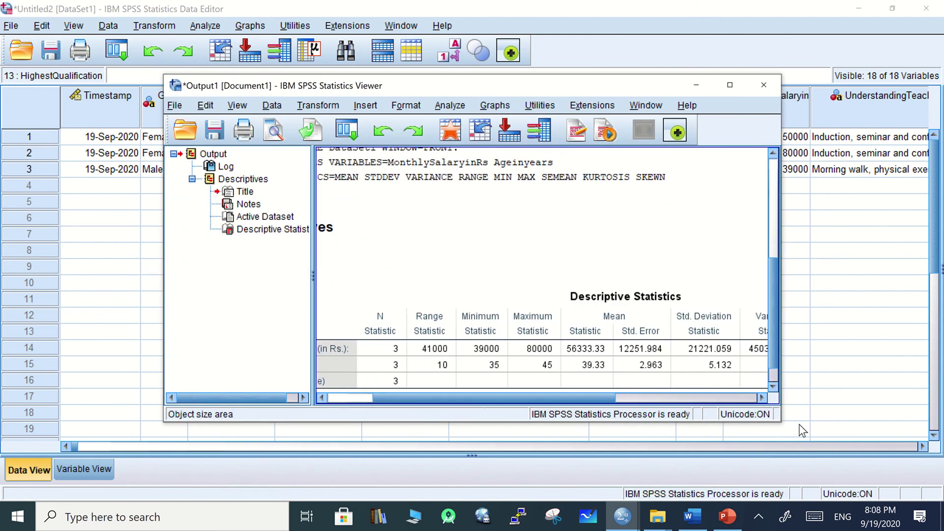
pyautogui.moveTo(779, 422); pyautogui.dragTo(913, 472)
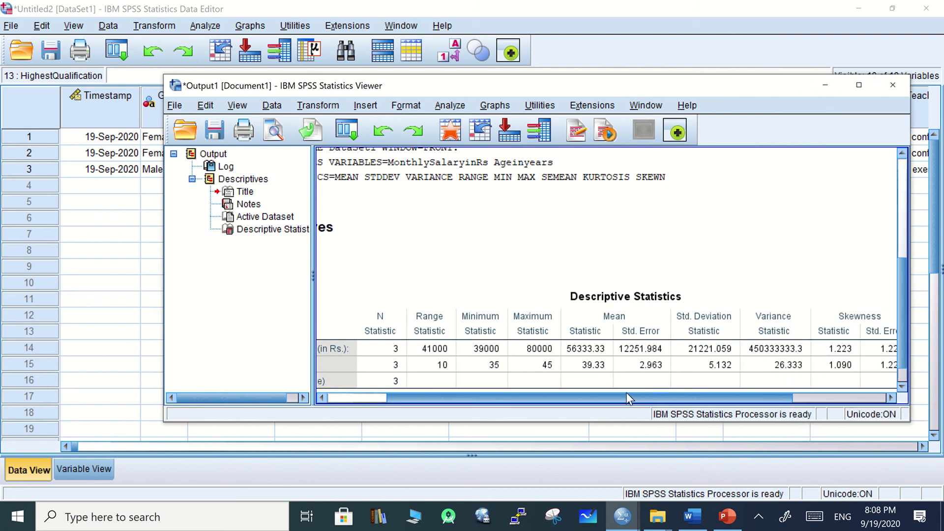
pyautogui.moveTo(626, 397); pyautogui.dragTo(565, 398)
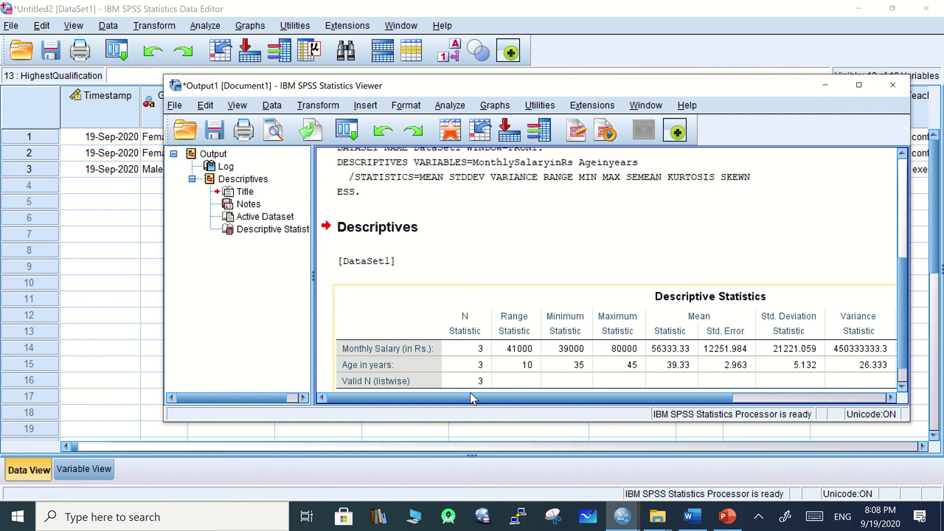
pyautogui.moveTo(430, 400); pyautogui.dragTo(647, 399)
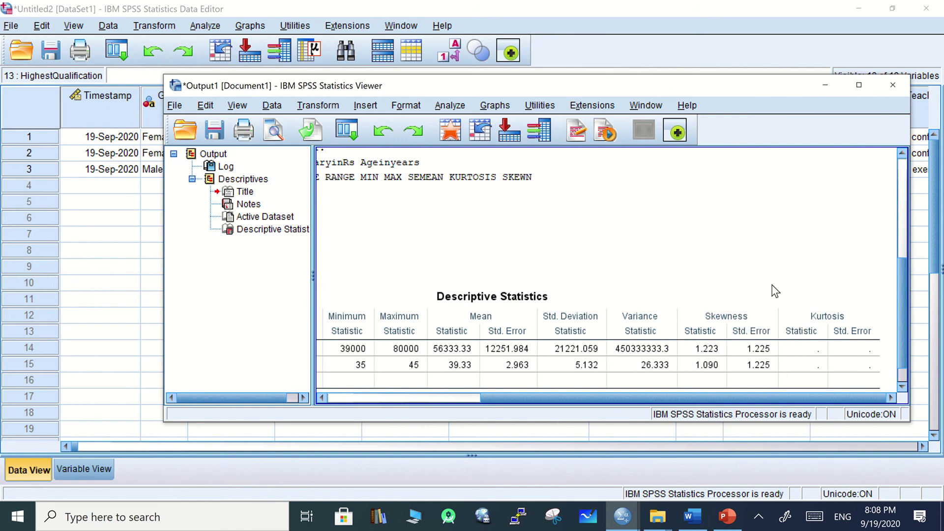
# Step: Discard the output unsaved and start a Frequencies analysis with frequency tables turned off
pyautogui.click(892, 90)
pyautogui.click(538, 274)
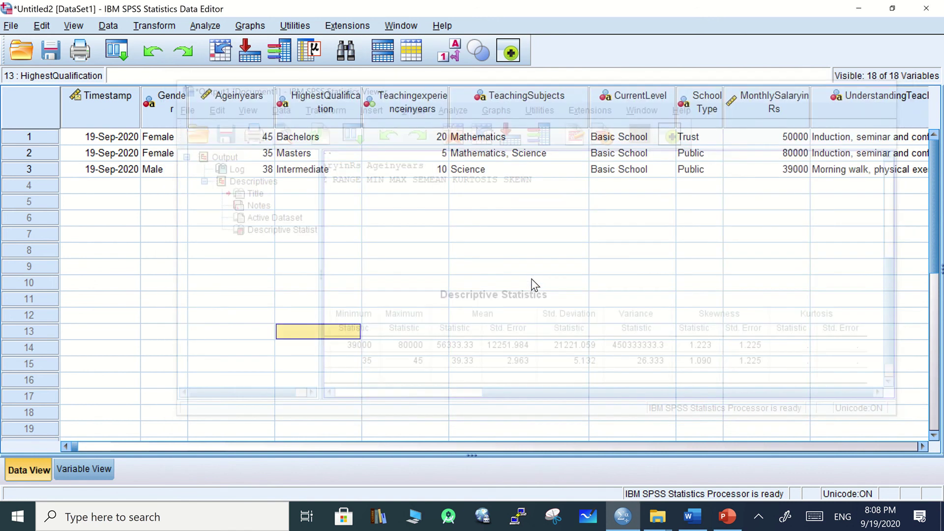
pyautogui.click(207, 27)
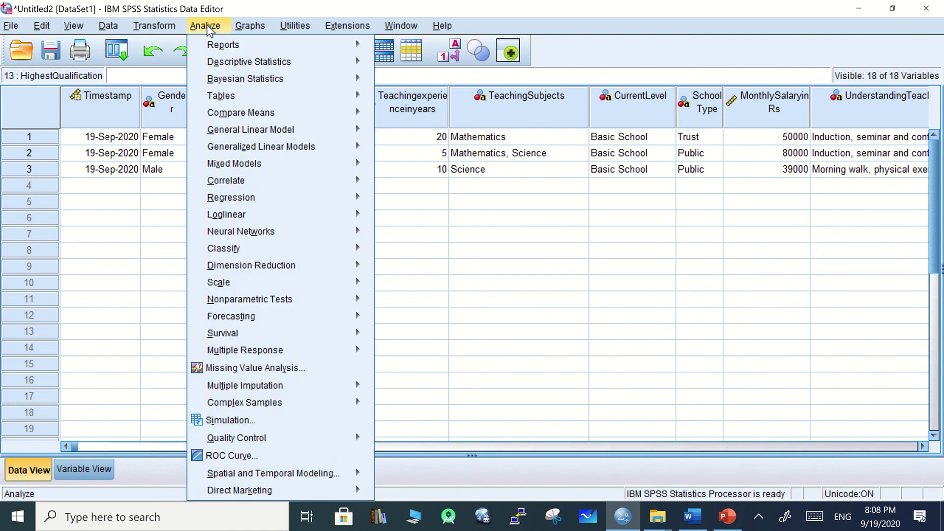
pyautogui.moveTo(249, 61)
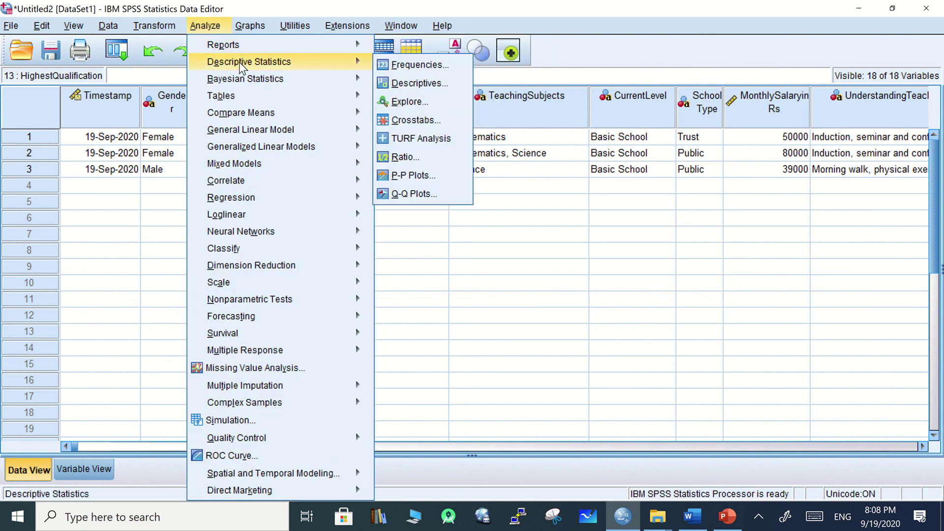
pyautogui.click(419, 65)
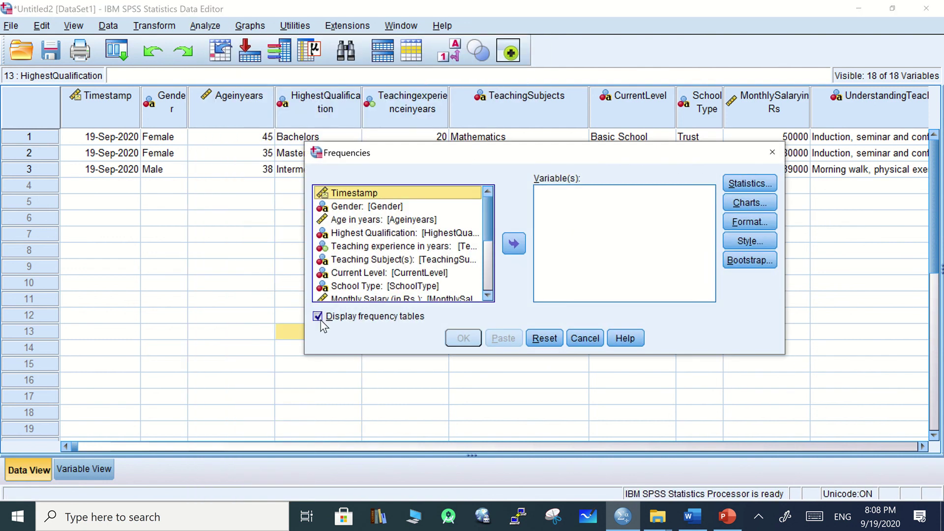
pyautogui.click(319, 317)
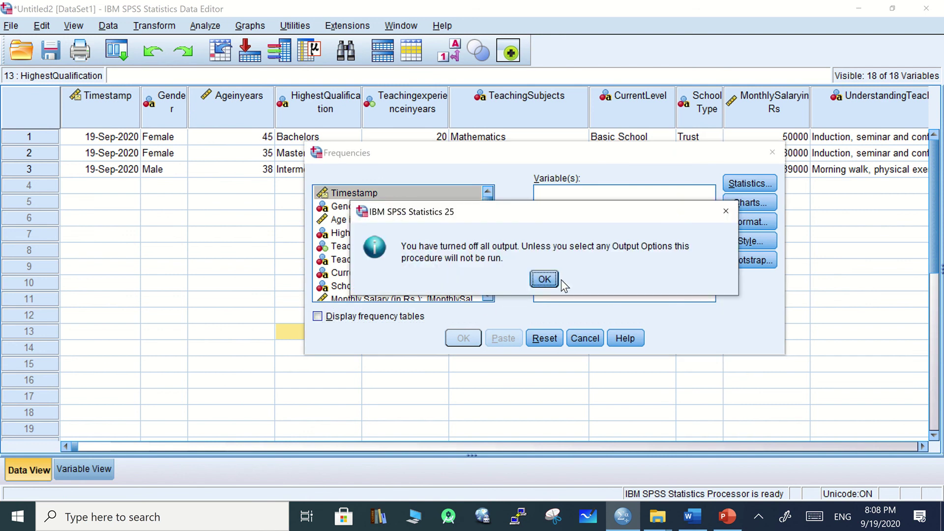
pyautogui.click(544, 280)
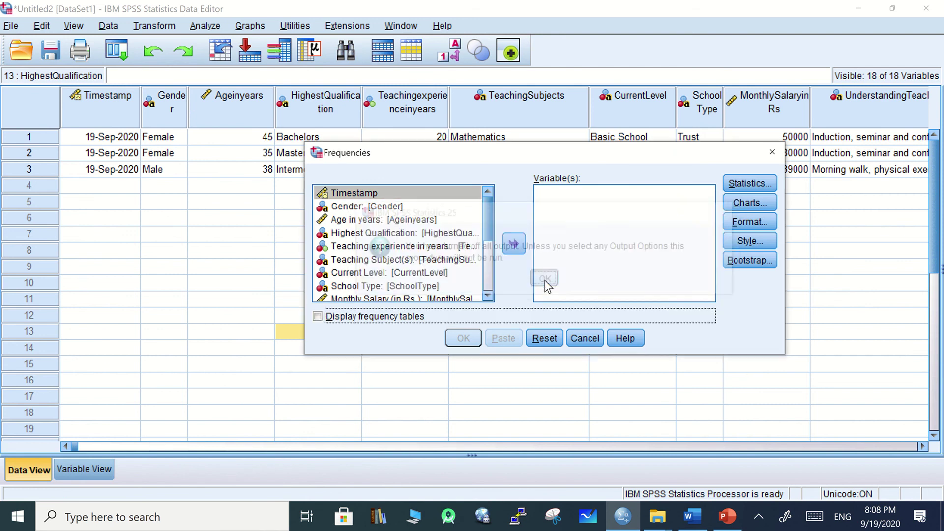
# Step: Add Age in years and Monthly Salary to the Frequencies variables
pyautogui.click(357, 220)
pyautogui.click(514, 244)
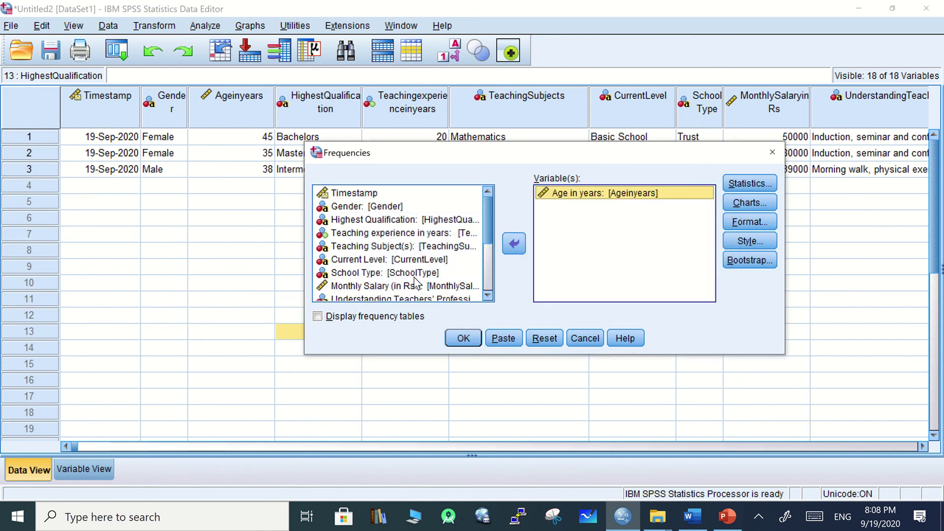
pyautogui.click(380, 287)
pyautogui.click(514, 244)
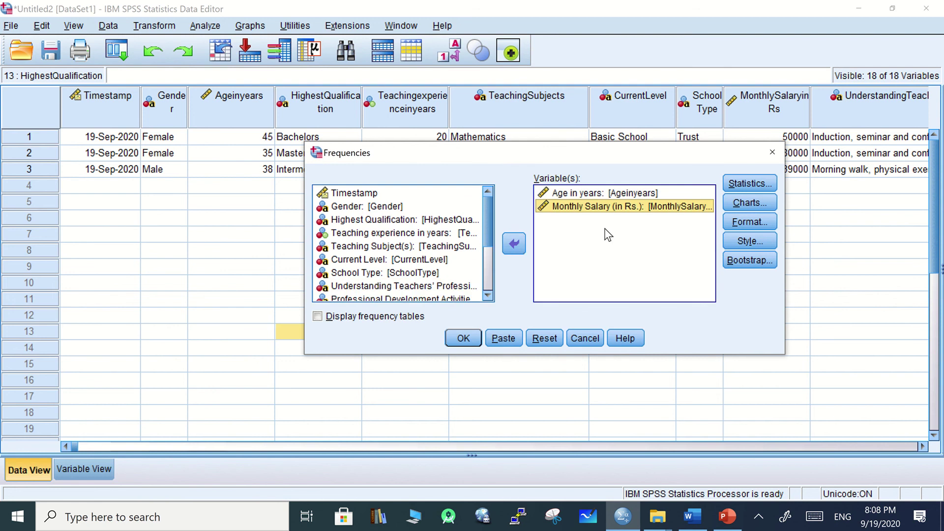
# Step: In Frequencies Statistics, tick mean, median, mode, all six dispersion measures, skewness and kurtosis
pyautogui.click(744, 188)
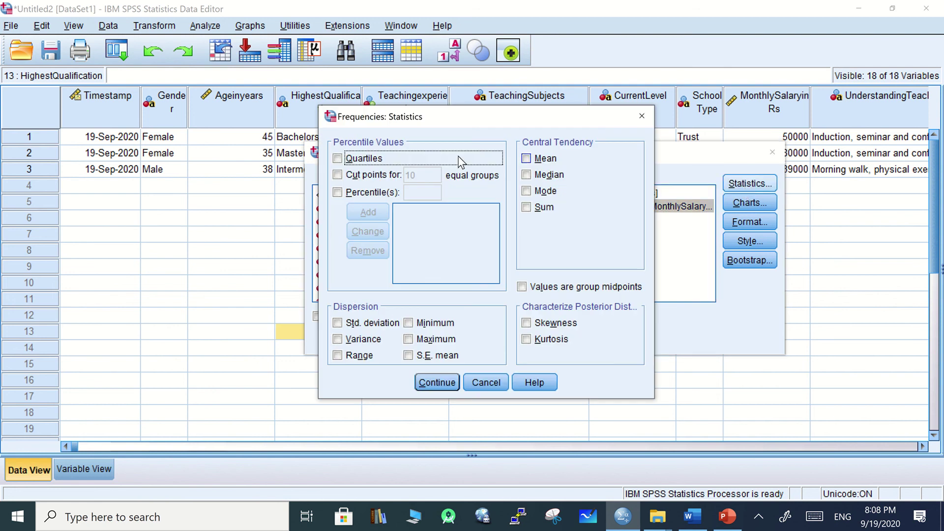
pyautogui.click(533, 161)
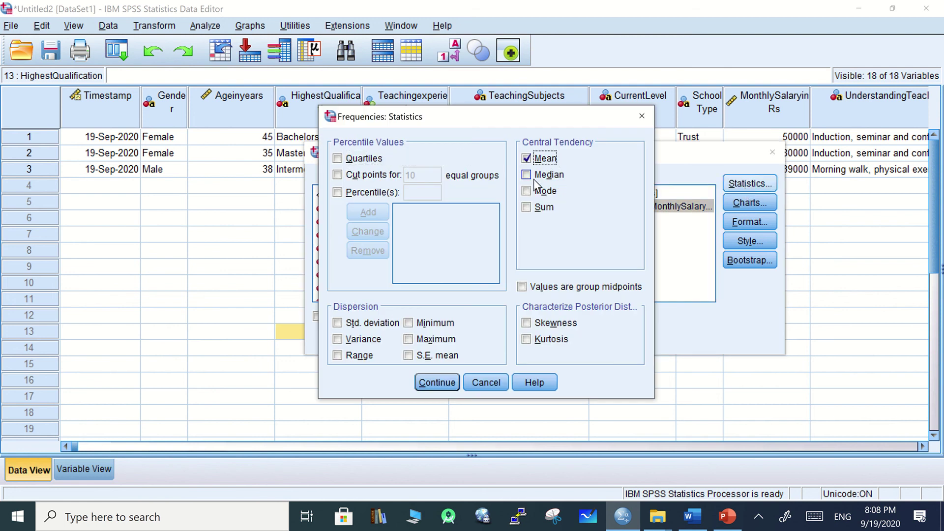
pyautogui.click(533, 177)
pyautogui.click(530, 193)
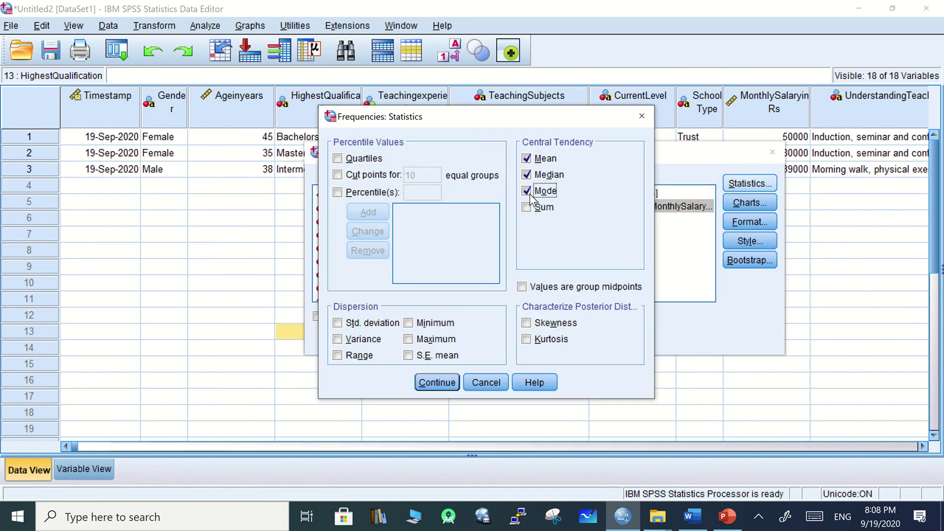
pyautogui.click(351, 324)
pyautogui.click(358, 344)
pyautogui.click(350, 358)
pyautogui.click(431, 326)
pyautogui.click(427, 342)
pyautogui.click(421, 356)
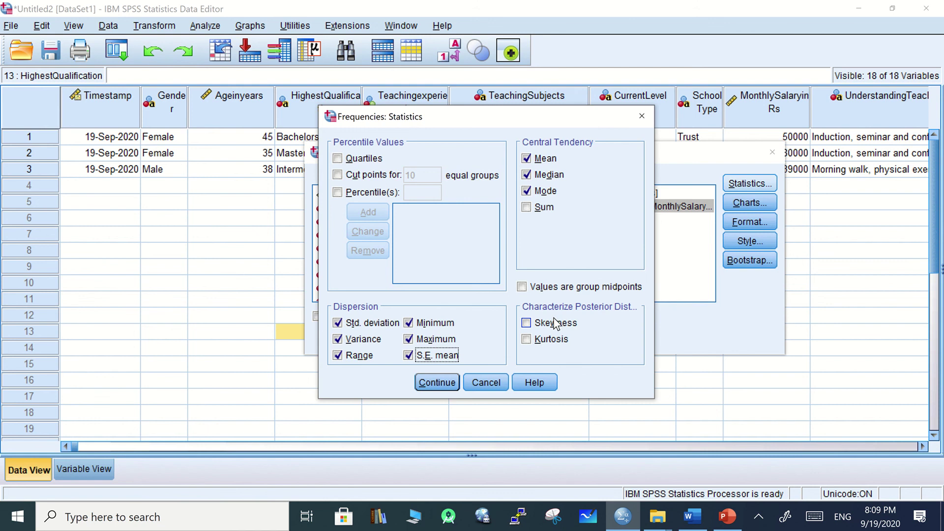
pyautogui.click(541, 325)
pyautogui.click(540, 340)
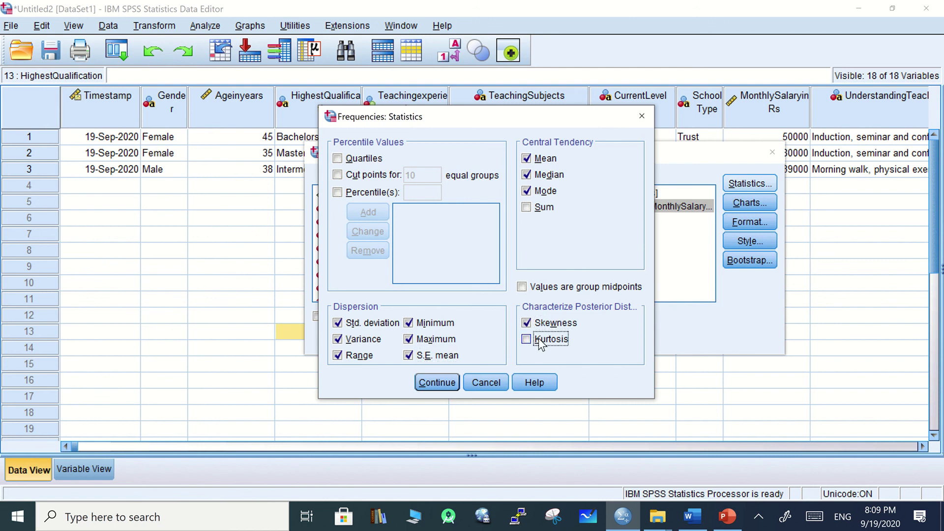
pyautogui.click(436, 386)
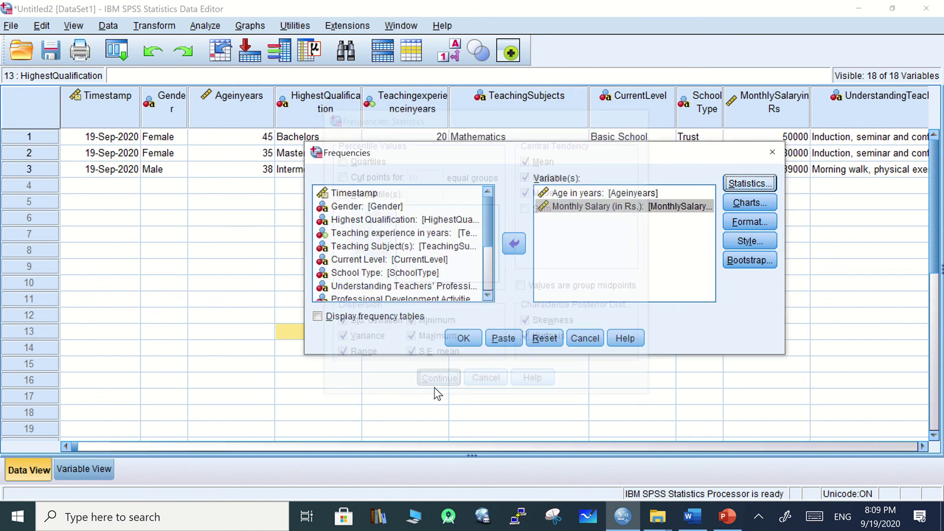
# Step: Run the Frequencies analysis and review the Statistics table (Age mean 39.33, Monthly Salary mean 56333.33, N=3)
pyautogui.click(459, 345)
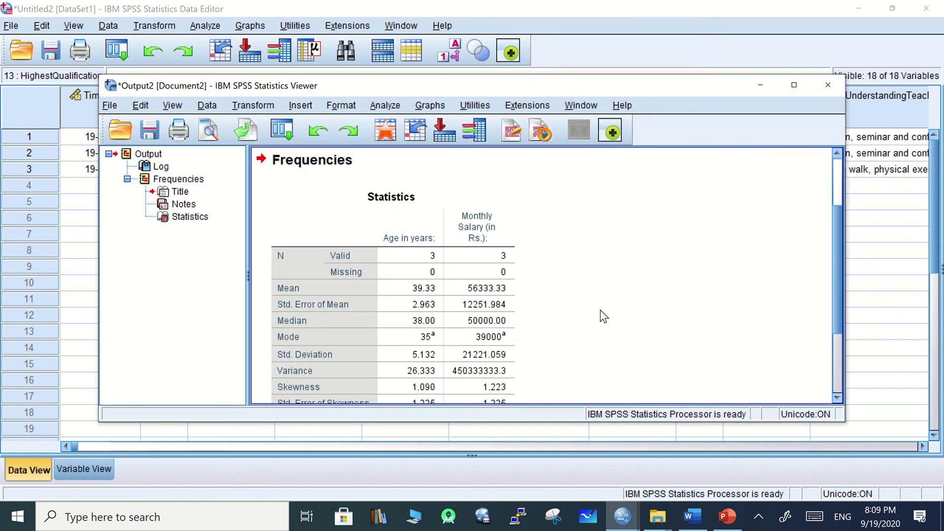
pyautogui.moveTo(834, 227); pyautogui.dragTo(836, 251)
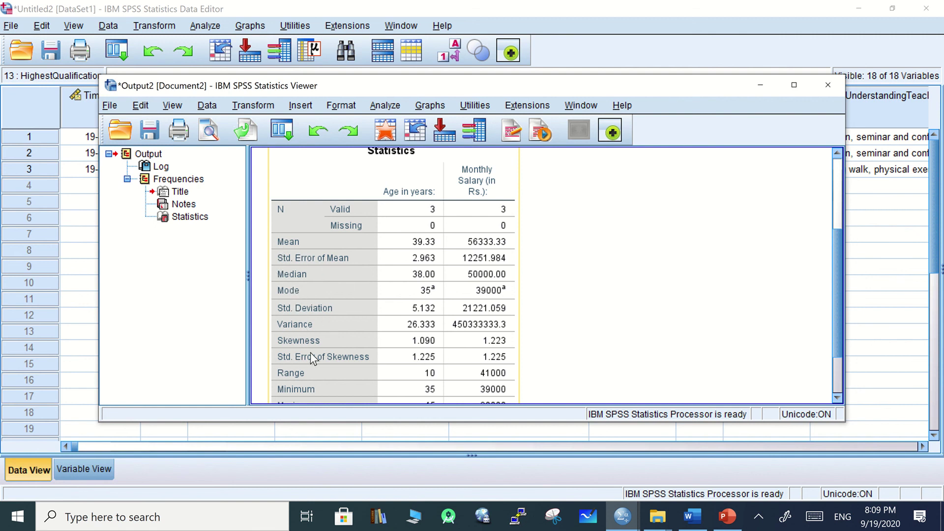
pyautogui.scroll(-3, 325, 358)
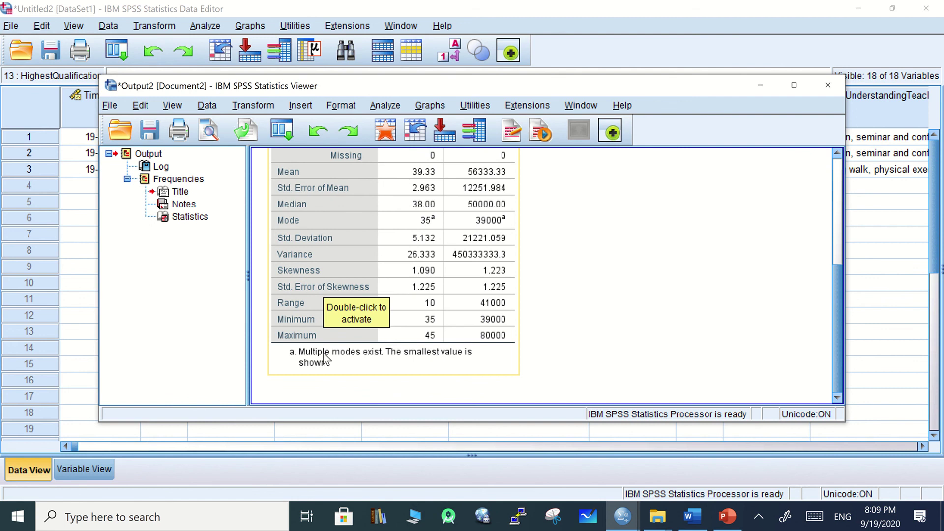
pyautogui.scroll(9, 323, 353)
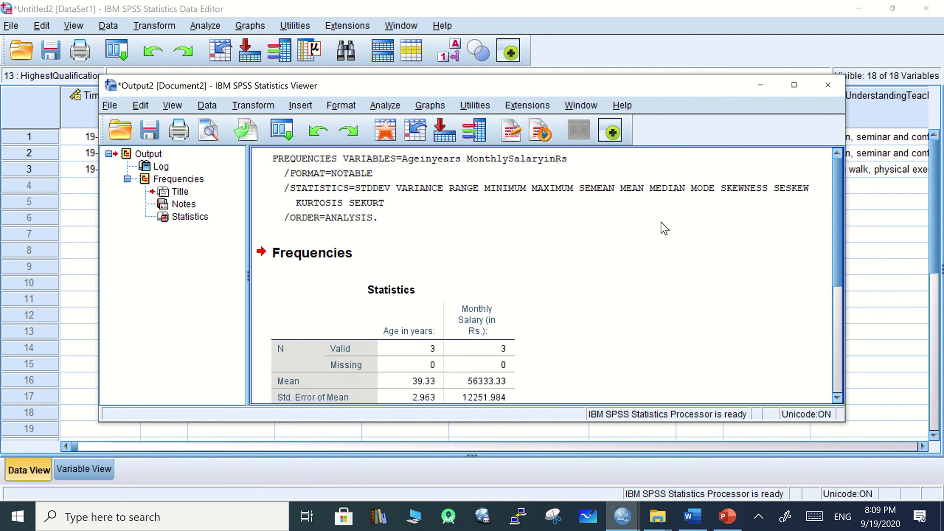
pyautogui.moveTo(205, 5)
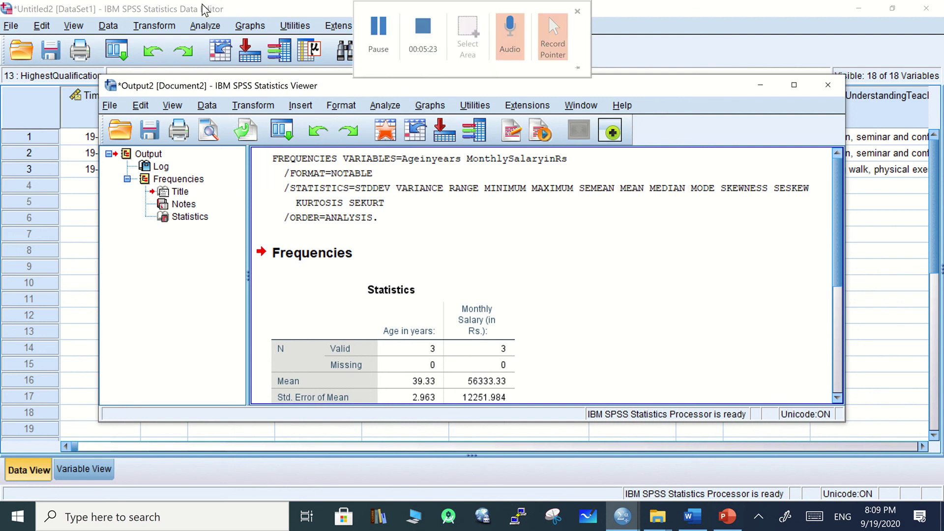